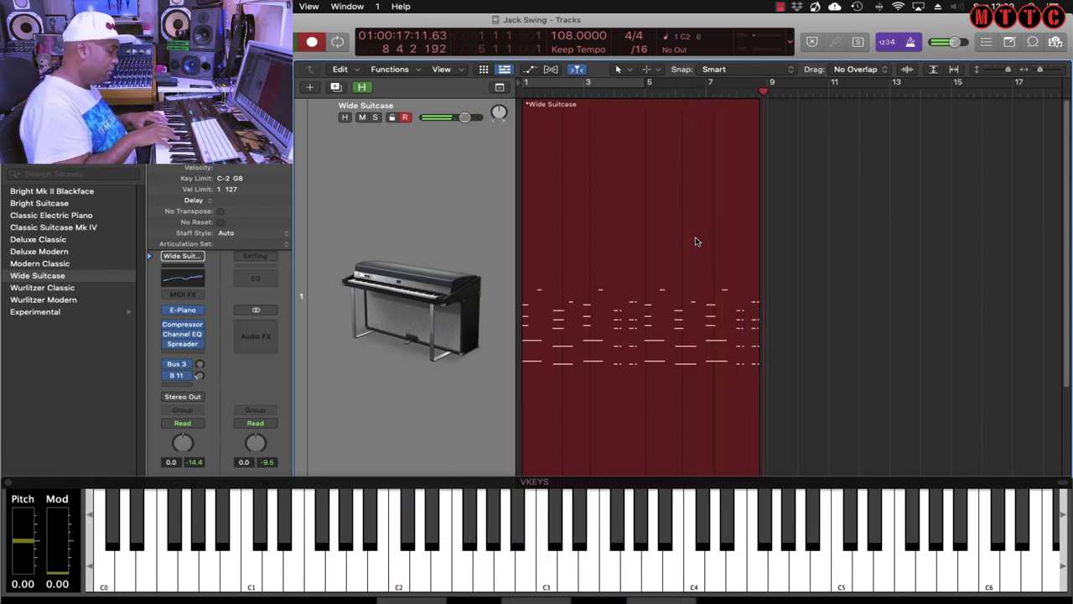
- Finish recording the eight-bar Wide Suitcase part and the four-bar Swing Drums part
{"action": "key", "text": "space"}
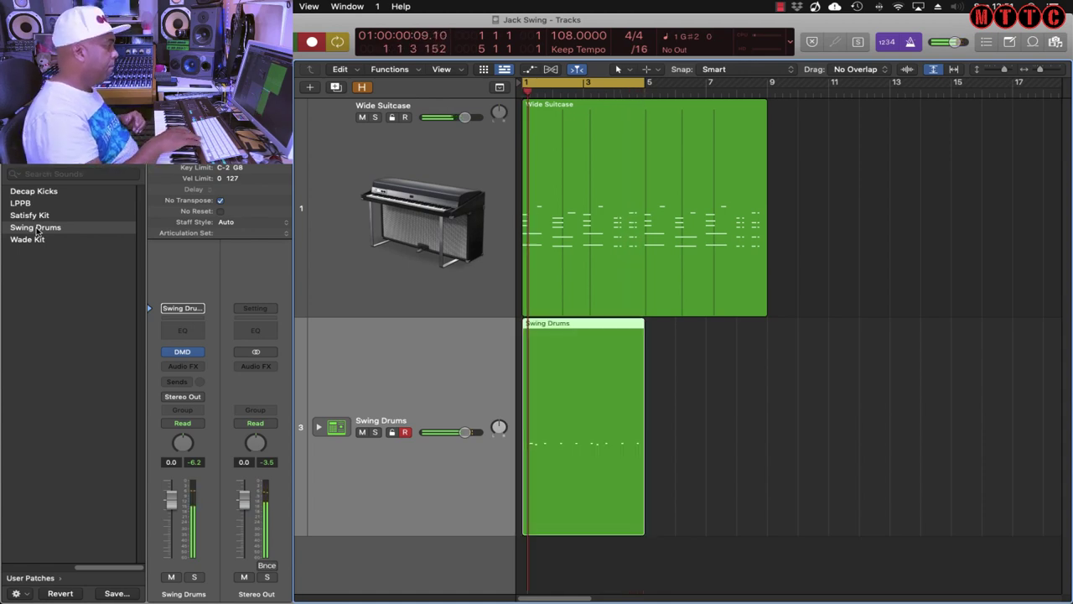
{"action": "key", "text": "space"}
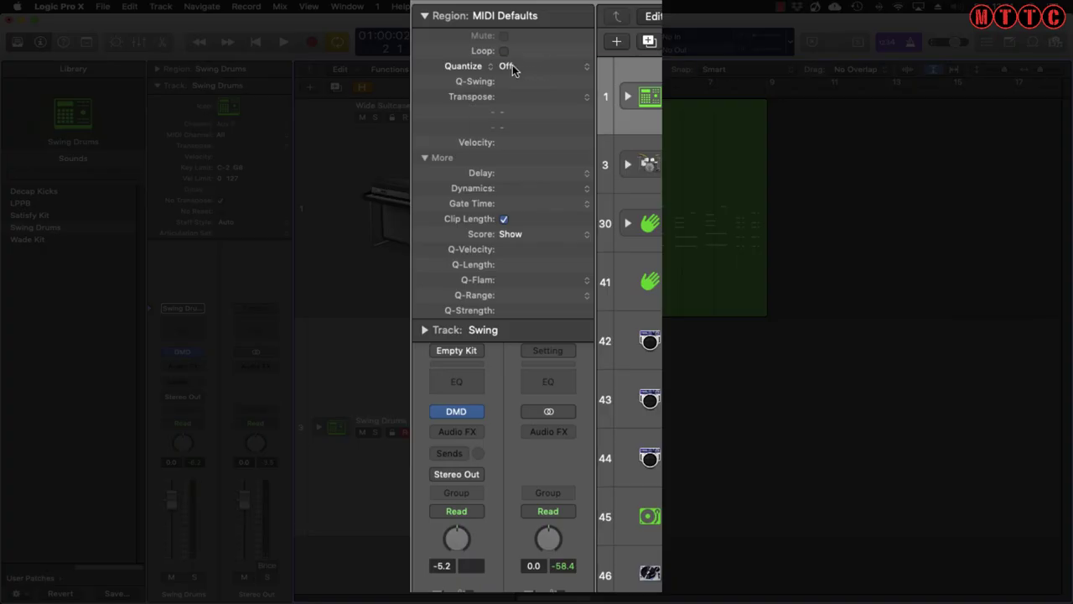
- Set the quantize default for new MIDI regions to 1/16 Triplet (1/24)
{"action": "left_click", "coordinate": [510, 65]}
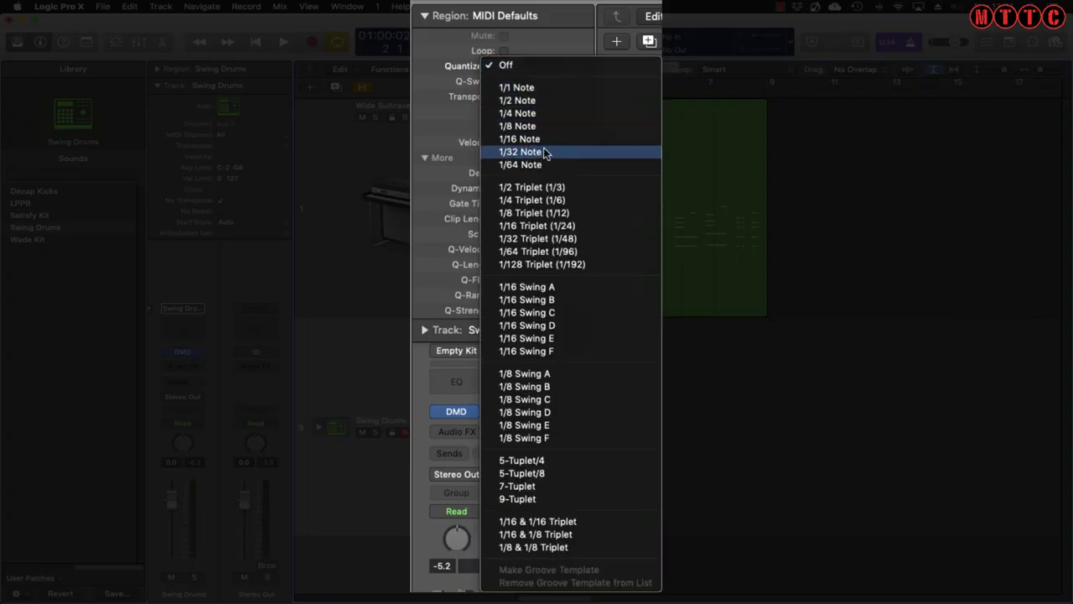
{"action": "left_click", "coordinate": [561, 233]}
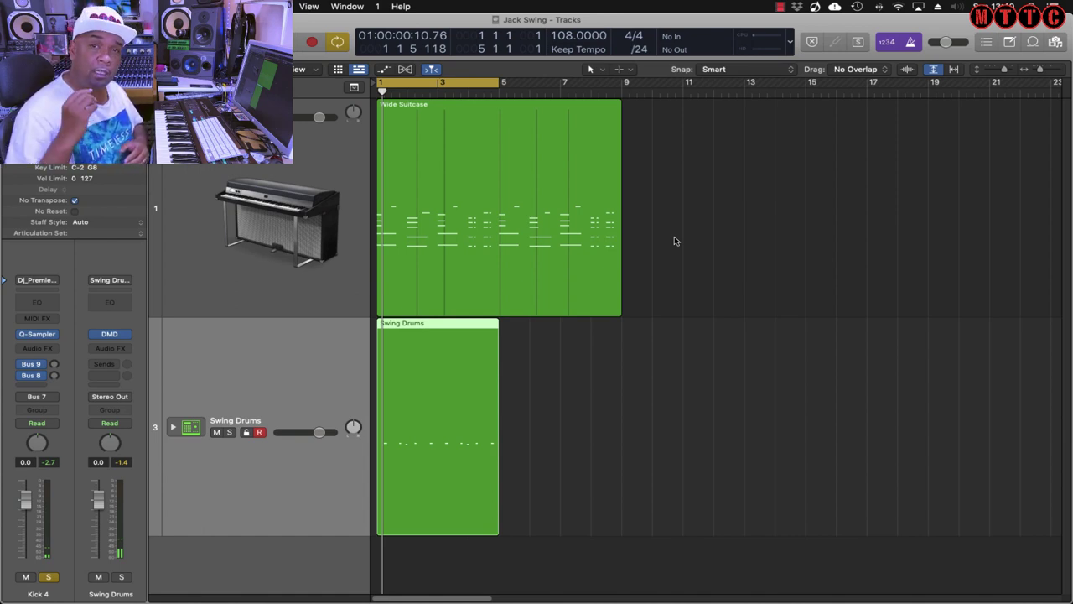
- Record and overdub more drum parts on the Swing Drums track, quantizing the region to 1/16 Triplet (1/24)
{"action": "key", "text": "r"}
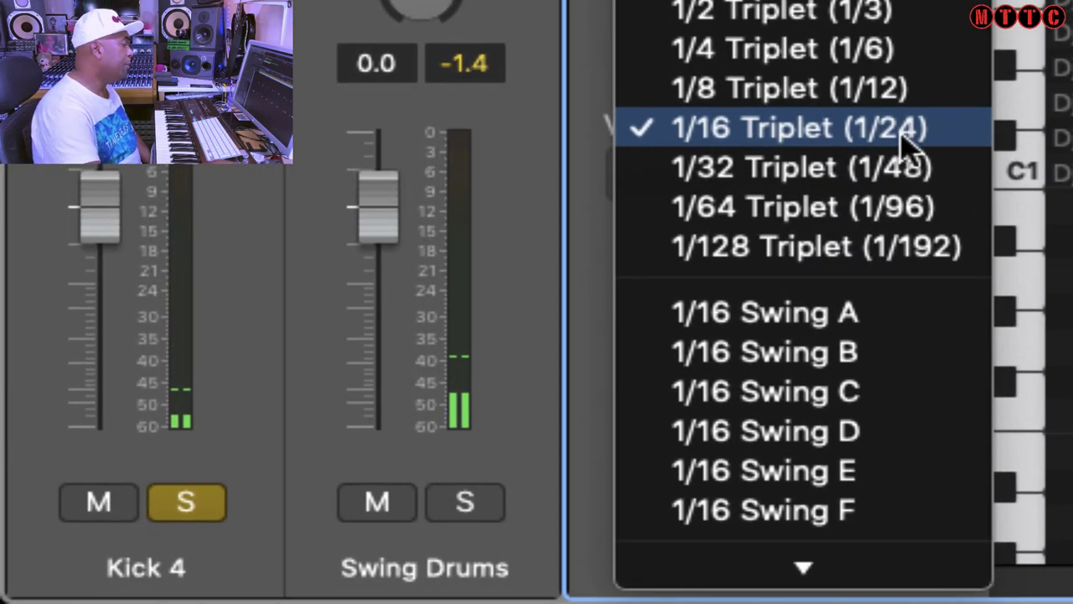
{"action": "left_click", "coordinate": [918, 134]}
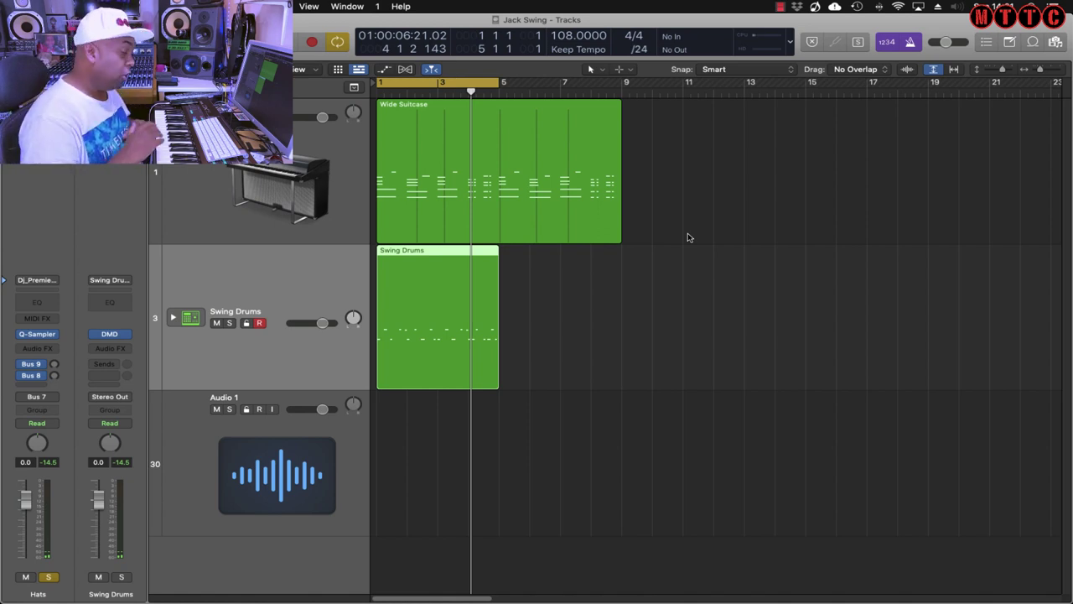
{"action": "key", "text": "r"}
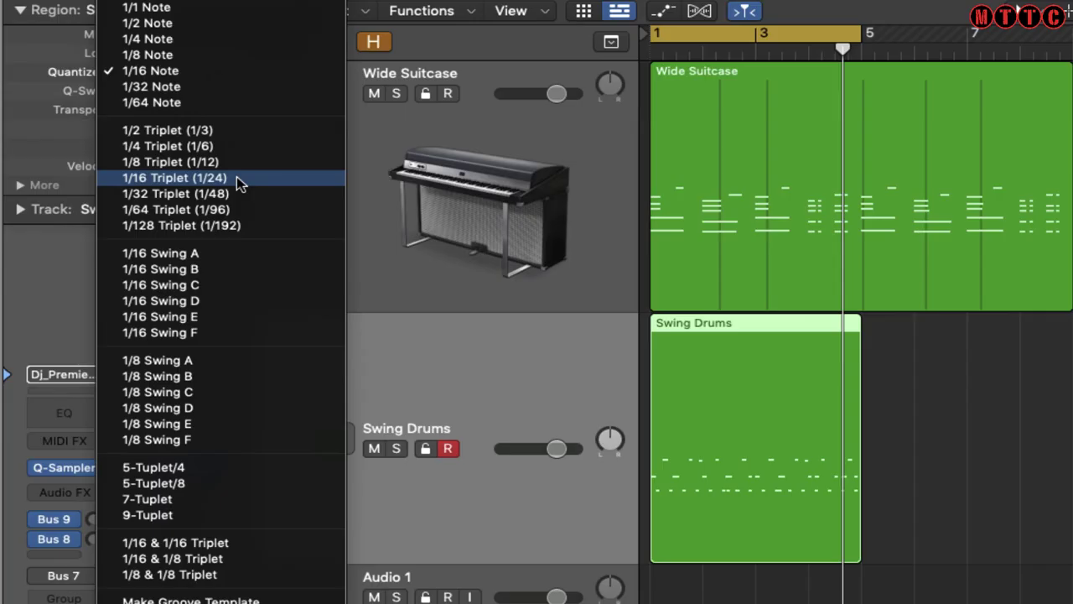
{"action": "left_click", "coordinate": [239, 179]}
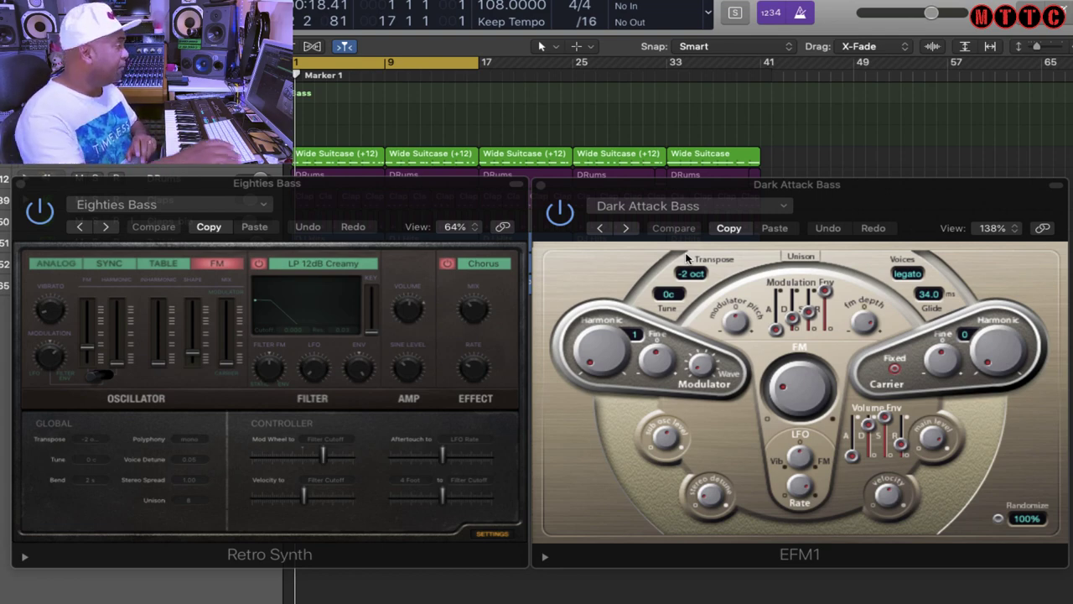
- View the preset categories of Retro Synth and the FM Bass presets of EFM1 without changing either sound
{"action": "left_click", "coordinate": [260, 209]}
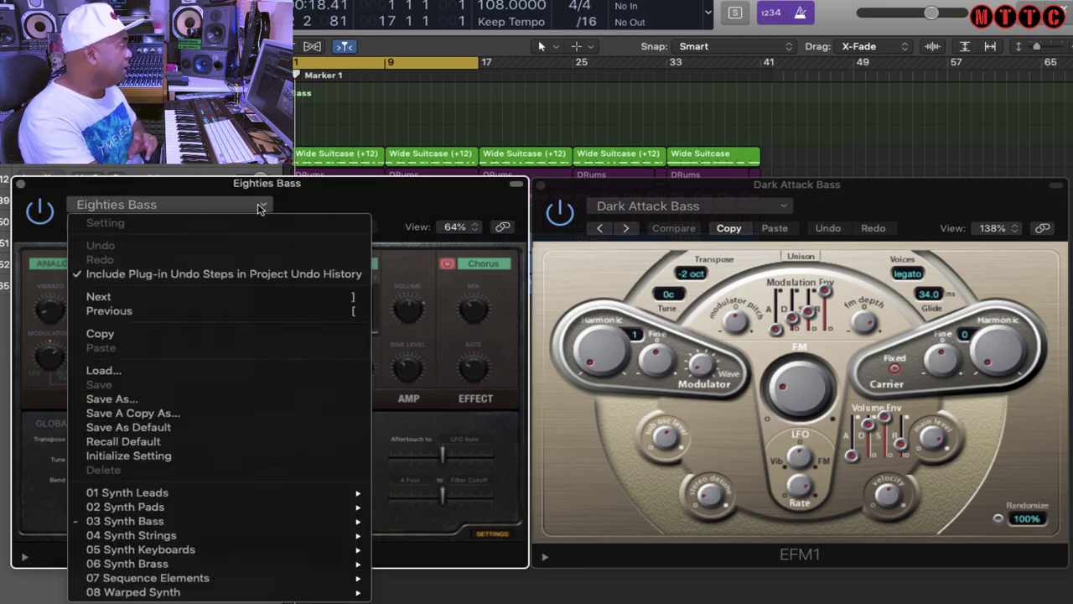
{"action": "mouse_move", "coordinate": [310, 521]}
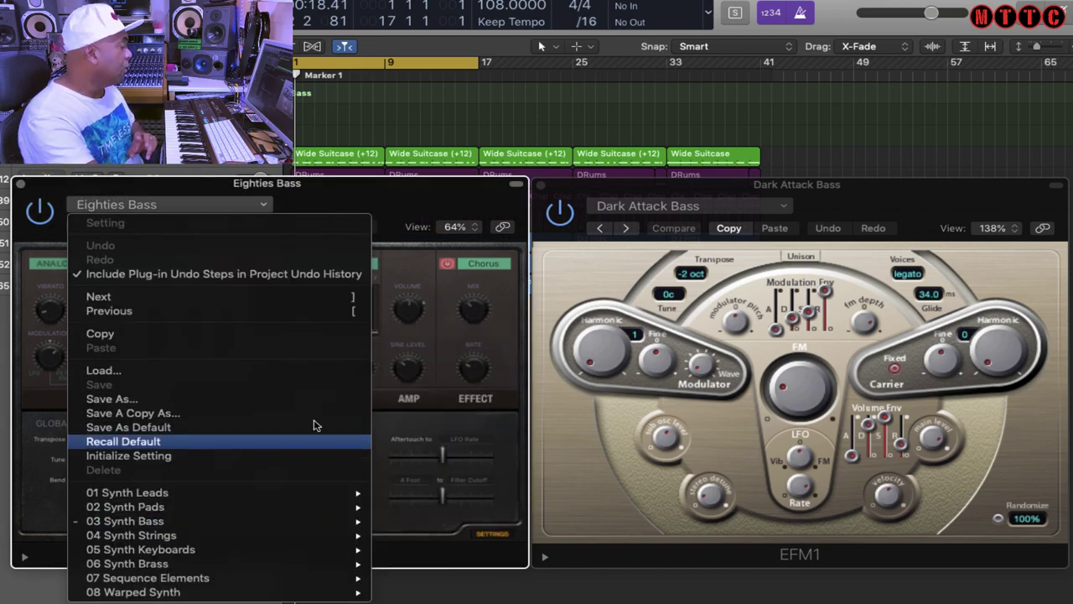
{"action": "left_click", "coordinate": [369, 197]}
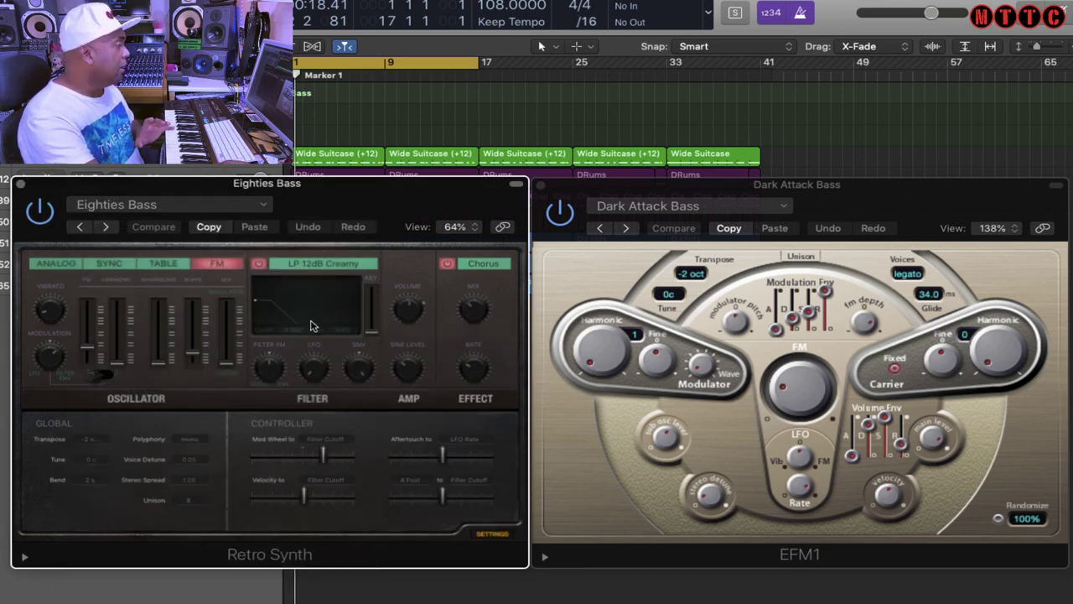
{"action": "left_click", "coordinate": [888, 200]}
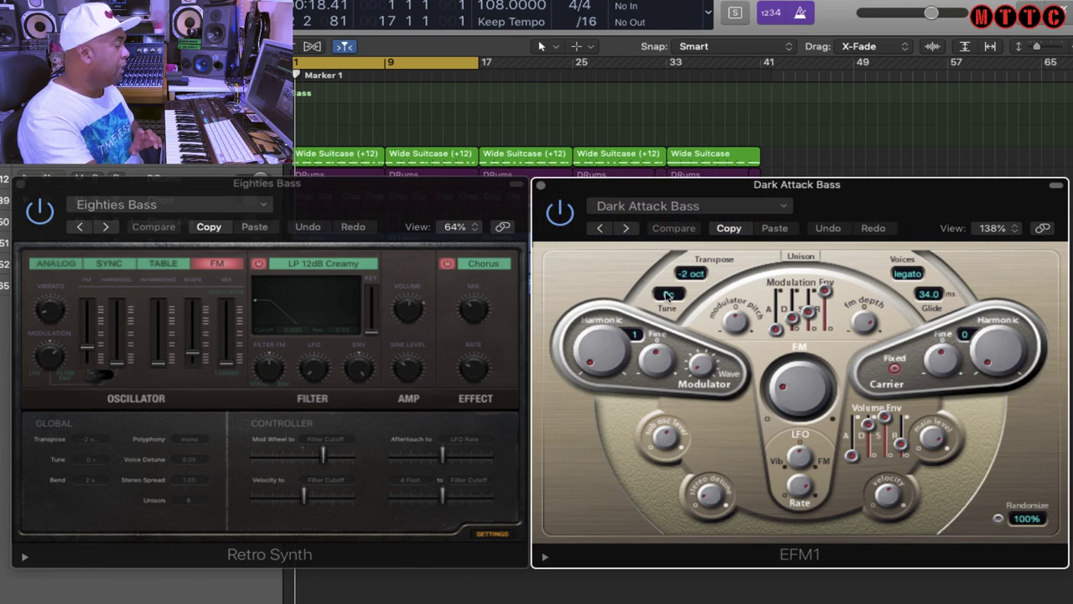
{"action": "left_click", "coordinate": [692, 208]}
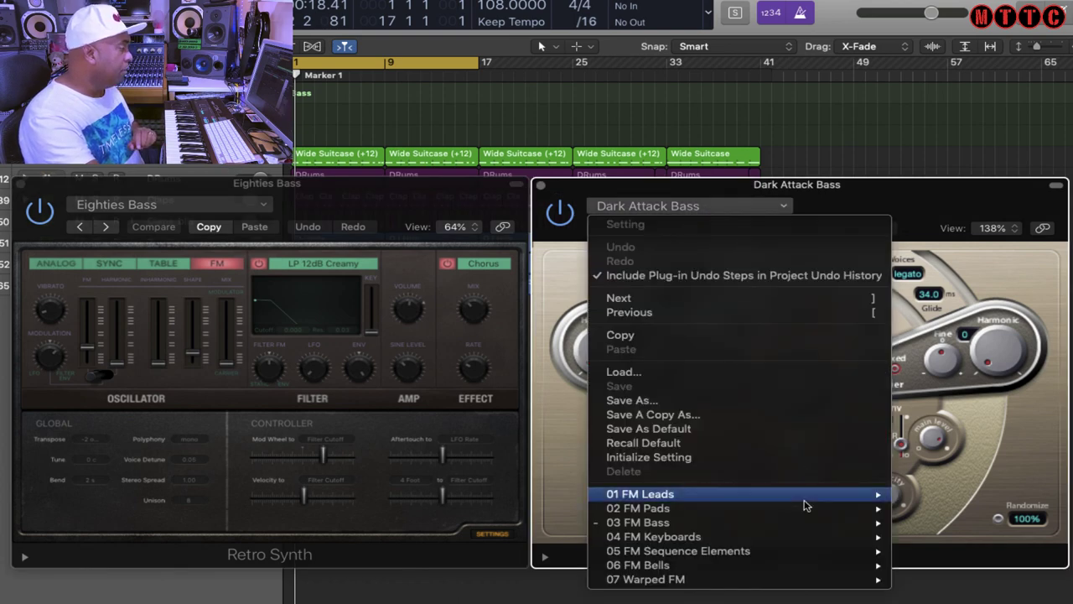
{"action": "mouse_move", "coordinate": [801, 528]}
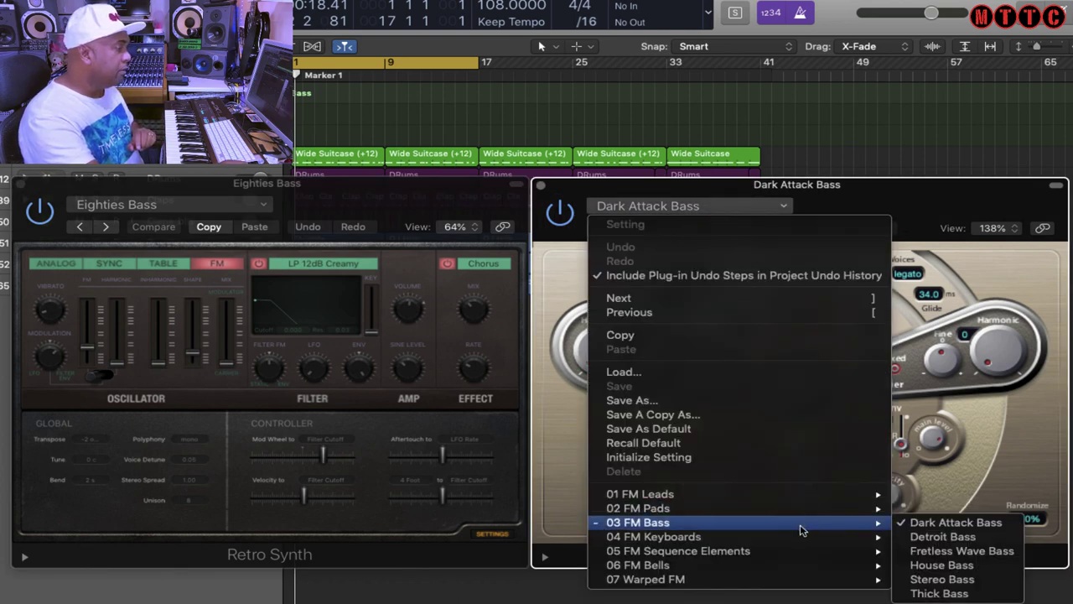
{"action": "left_click", "coordinate": [1002, 192]}
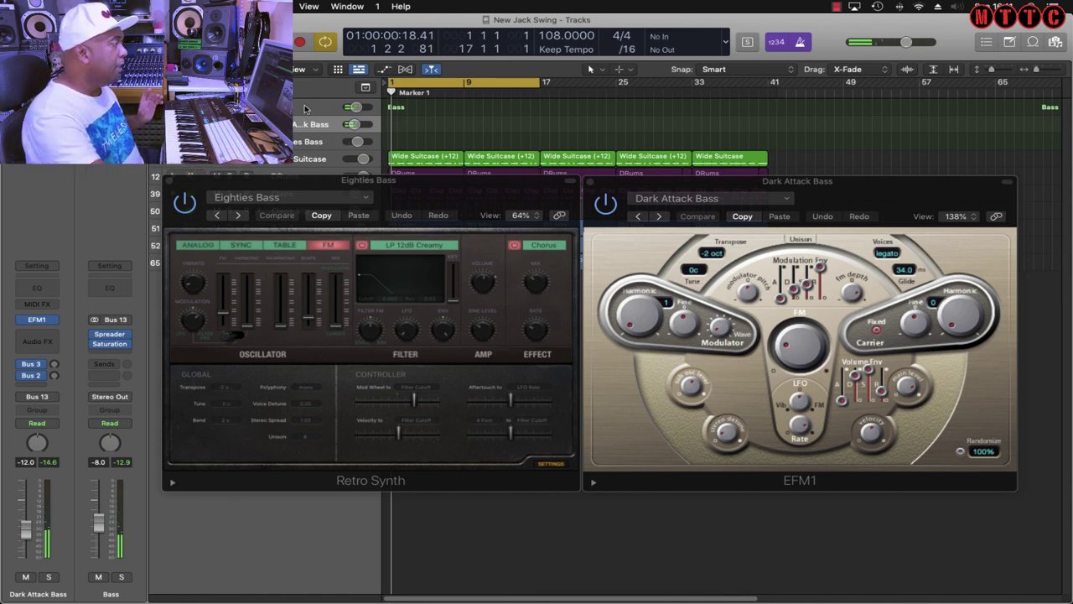
- Select the main Bass track stack and close the Retro Synth and EFM1 windows
{"action": "left_click", "coordinate": [304, 109]}
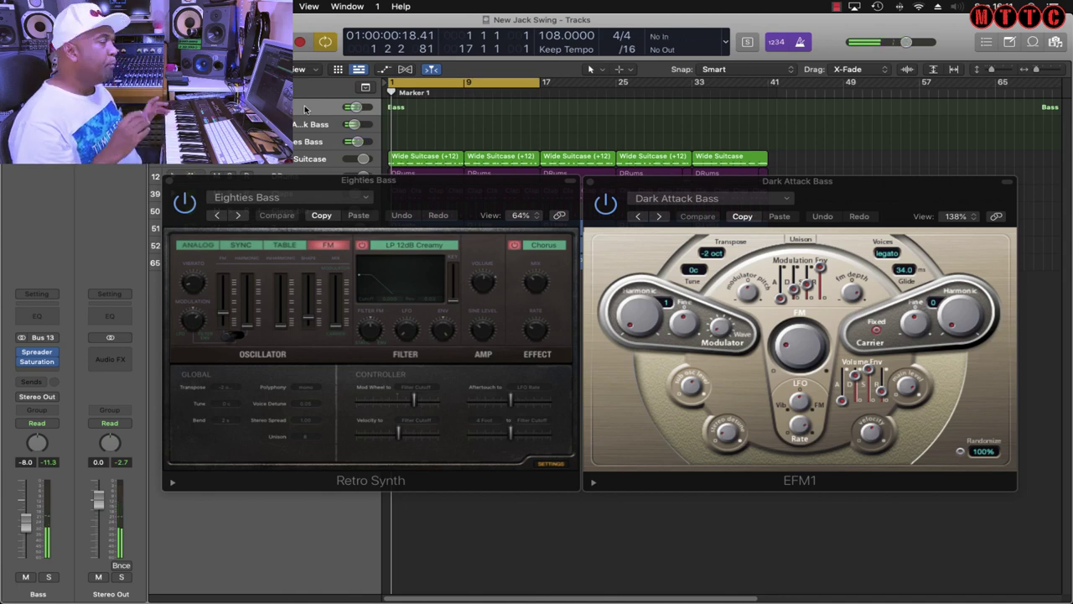
{"action": "left_click", "coordinate": [168, 181]}
{"action": "left_click", "coordinate": [589, 181]}
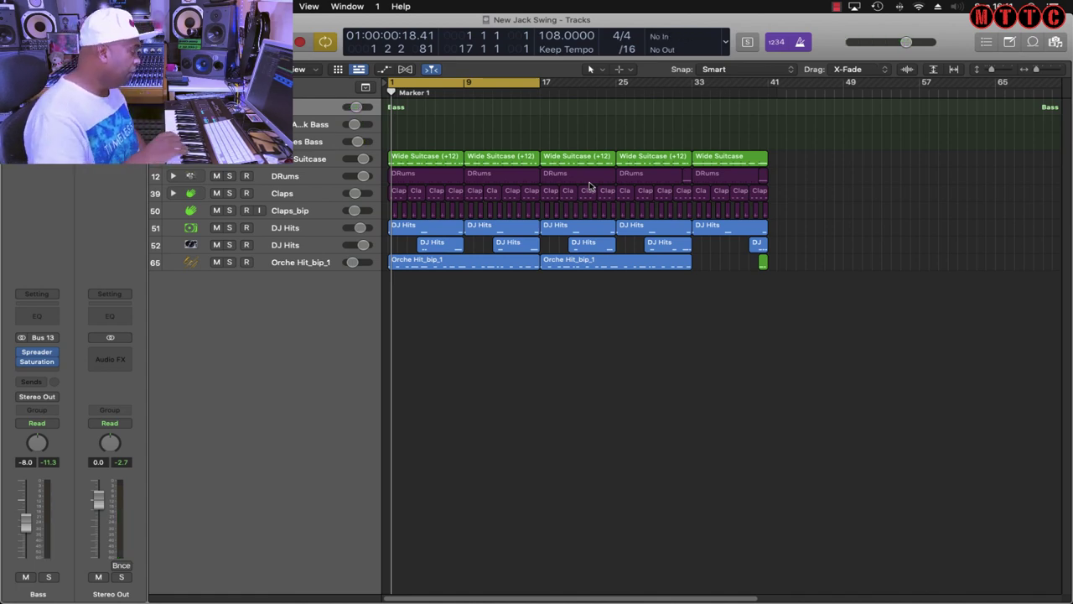
- Record an eight-bar bass line on the Bass track stack, starting at bar 1
{"action": "left_click", "coordinate": [517, 84]}
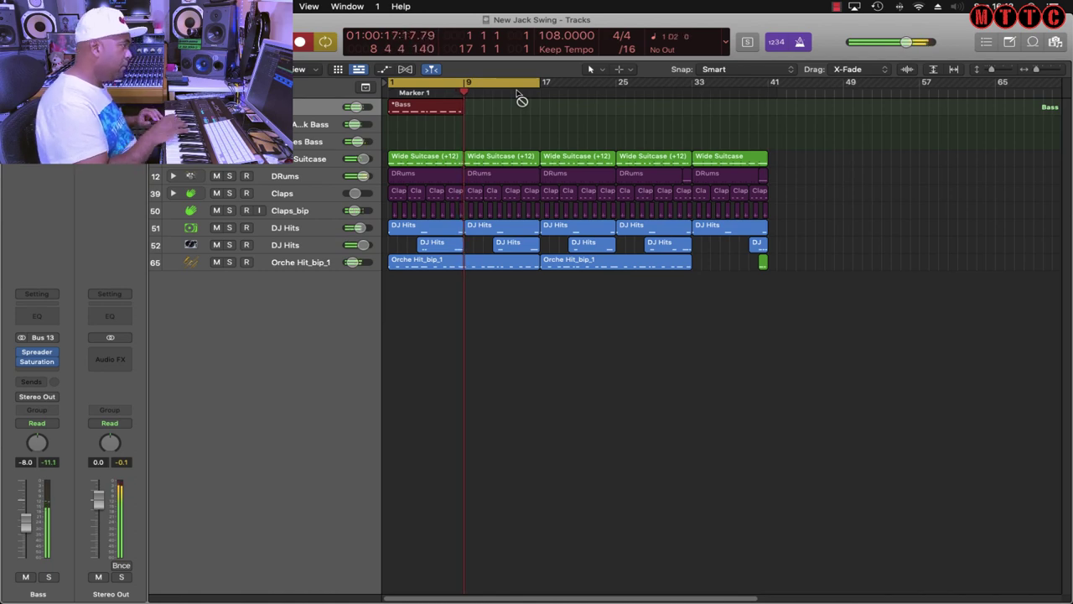
{"action": "key", "text": "space"}
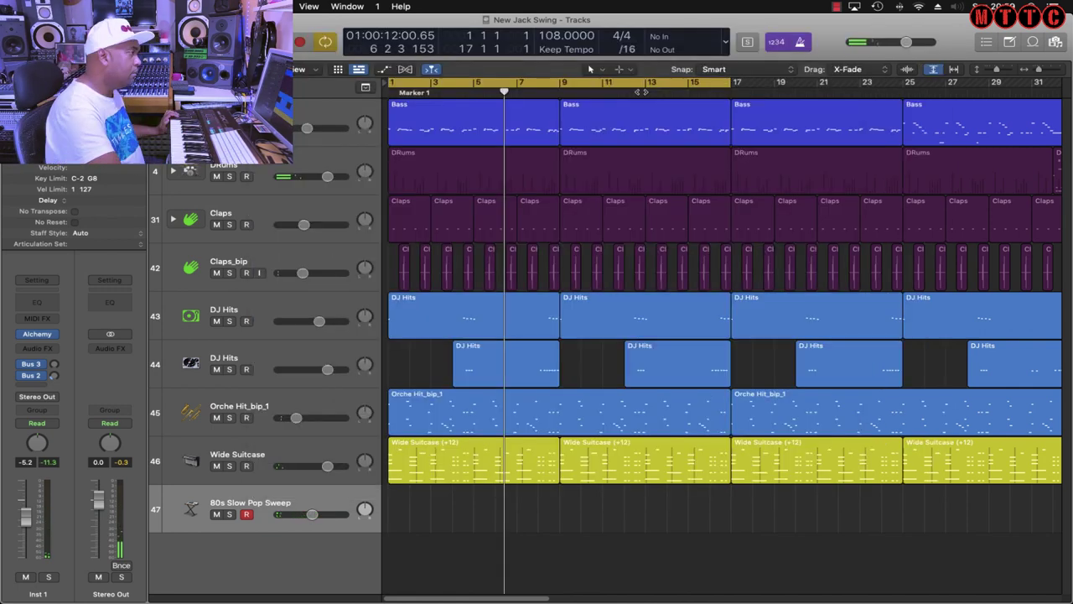
- Record a synth part on the 80s Slow Pop Sweep track, starting at bar 1
{"action": "double_click", "coordinate": [642, 92]}
{"action": "key", "text": "r"}
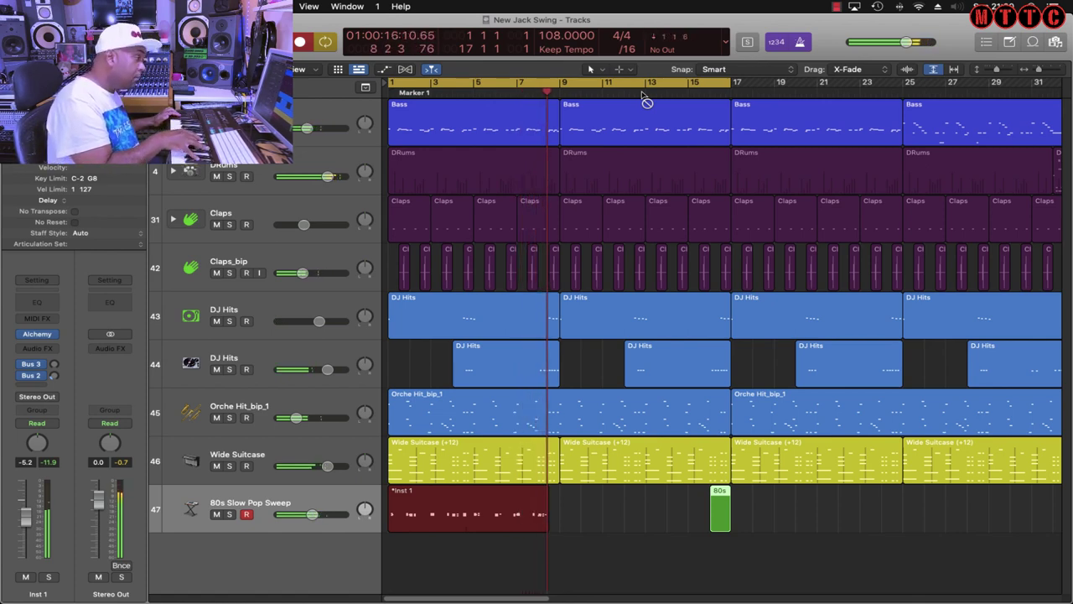
{"action": "key", "text": "space"}
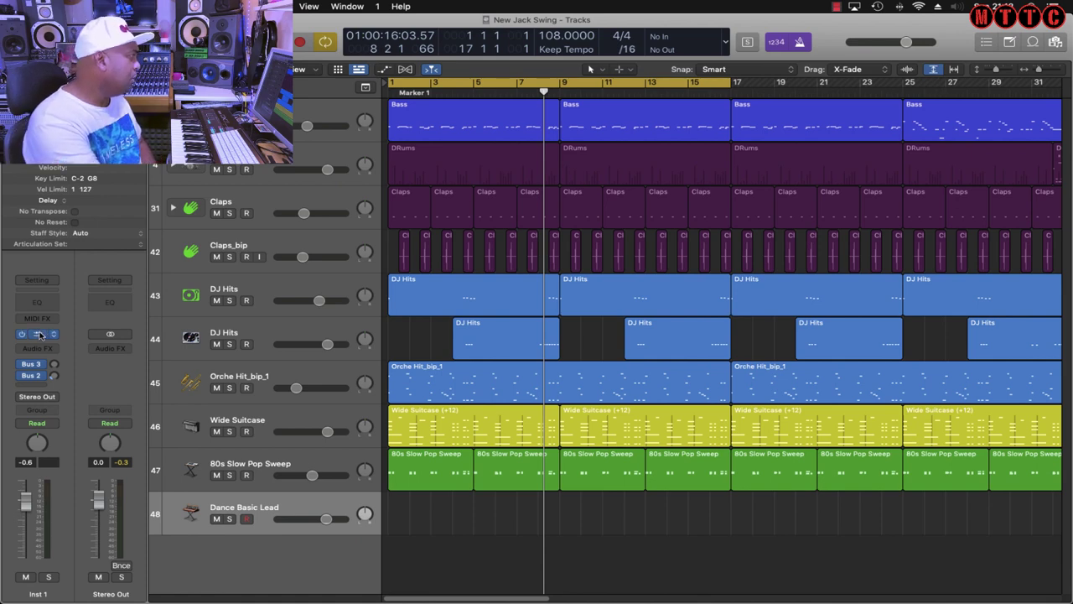
- Check the Synth Leads presets in the Dance Basic Lead track's Retro Synth and record a part on that track
{"action": "left_click", "coordinate": [40, 335]}
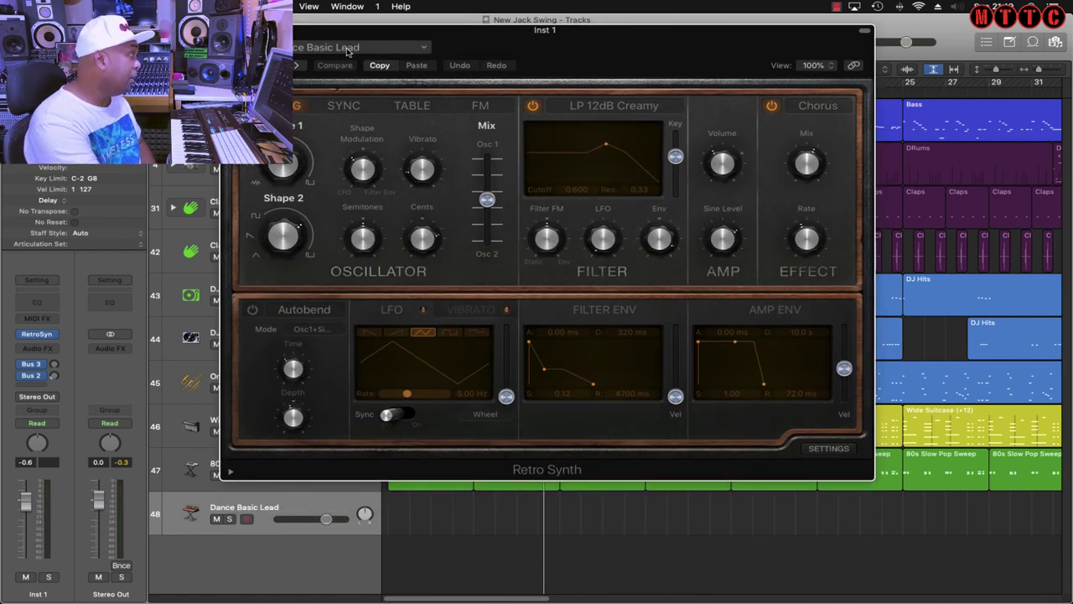
{"action": "left_click", "coordinate": [348, 50]}
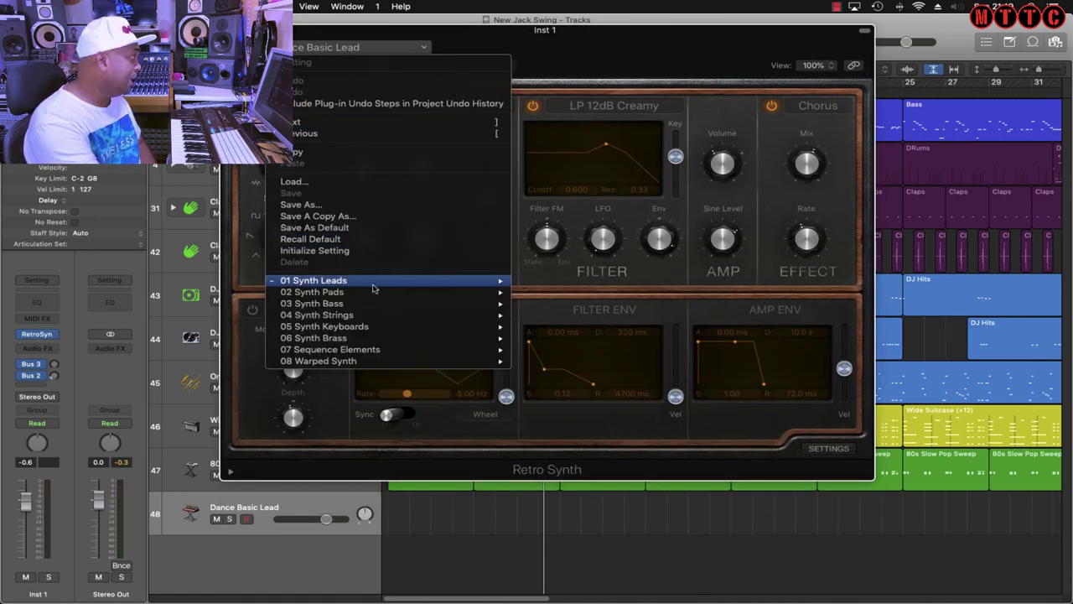
{"action": "mouse_move", "coordinate": [373, 283]}
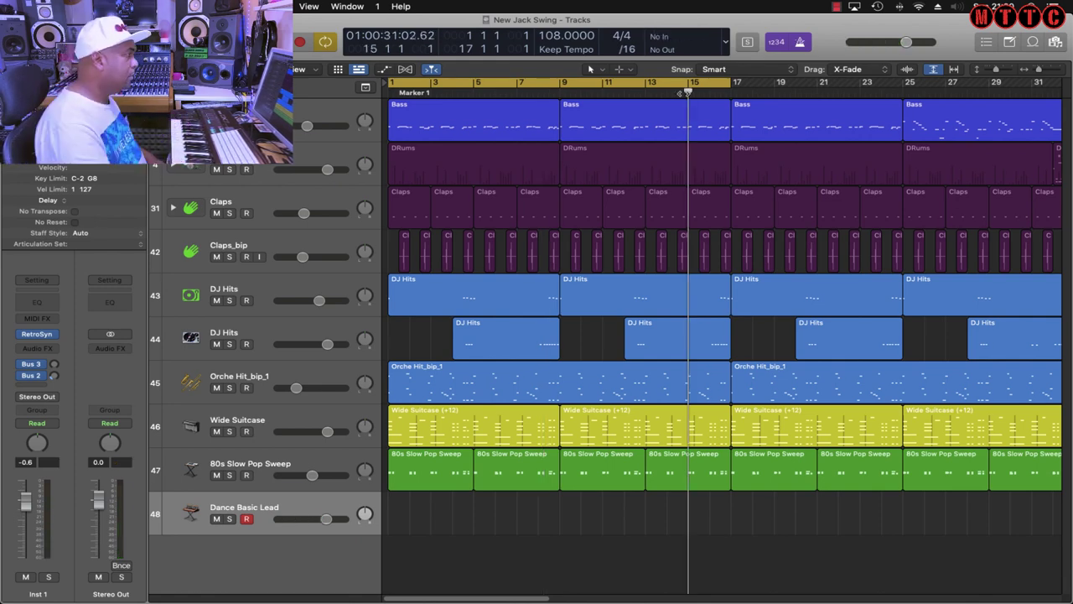
{"action": "key", "text": "r"}
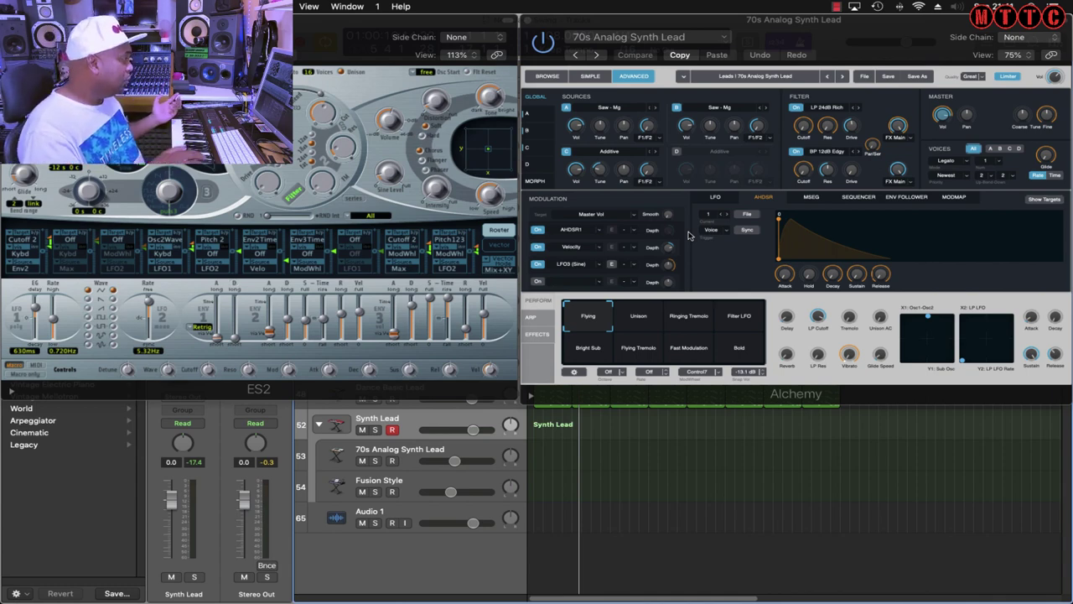
- Audition the 70s Analog Synth Lead and Fusion Style layers separately, and reselect the combined Synth Lead stack
{"action": "left_click", "coordinate": [427, 451]}
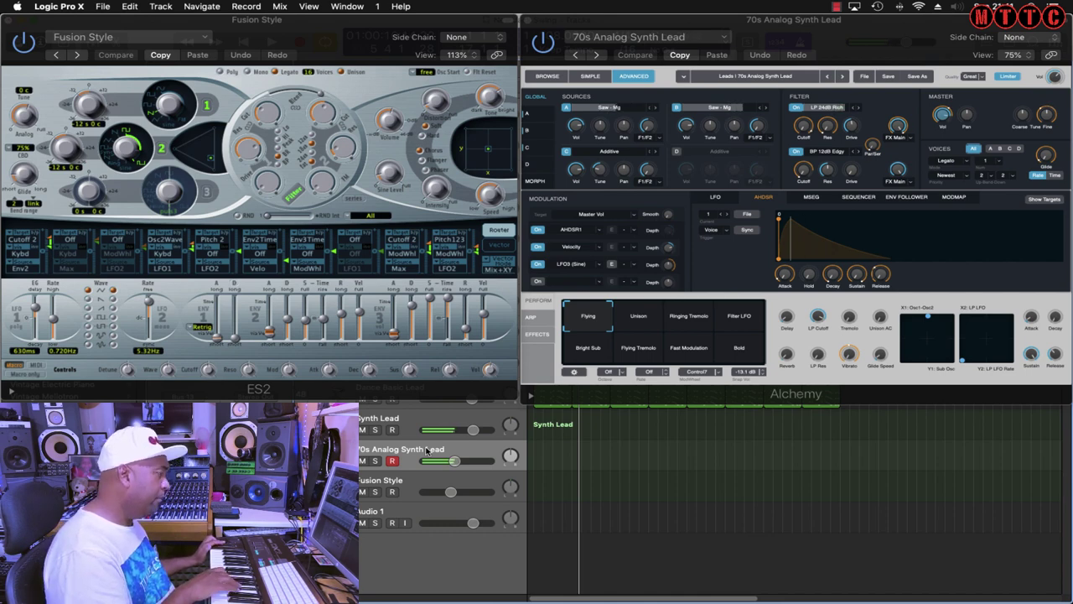
{"action": "left_click", "coordinate": [403, 480]}
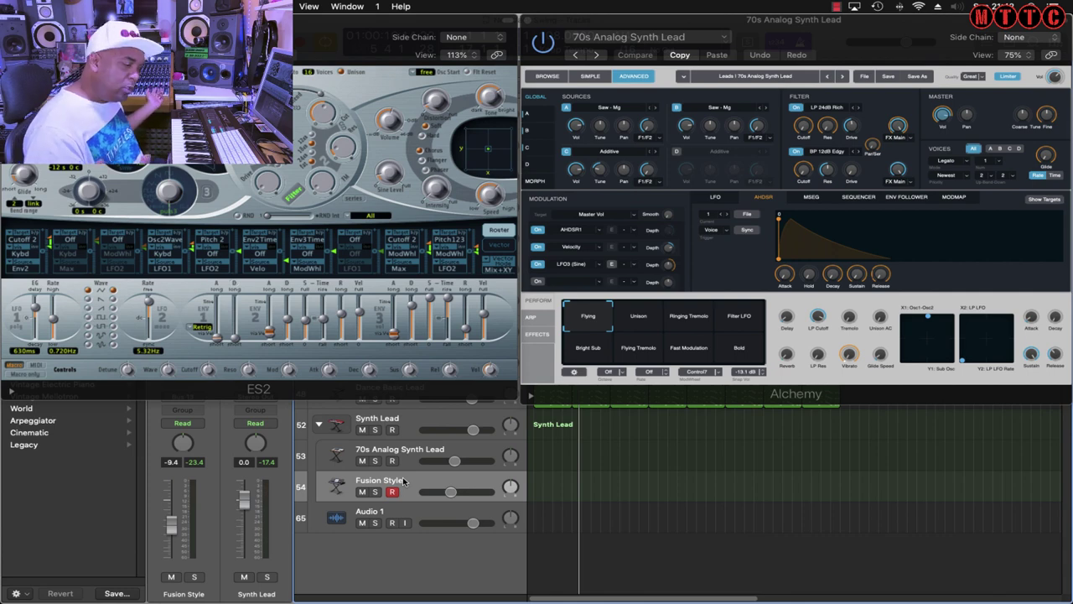
{"action": "left_click", "coordinate": [411, 424]}
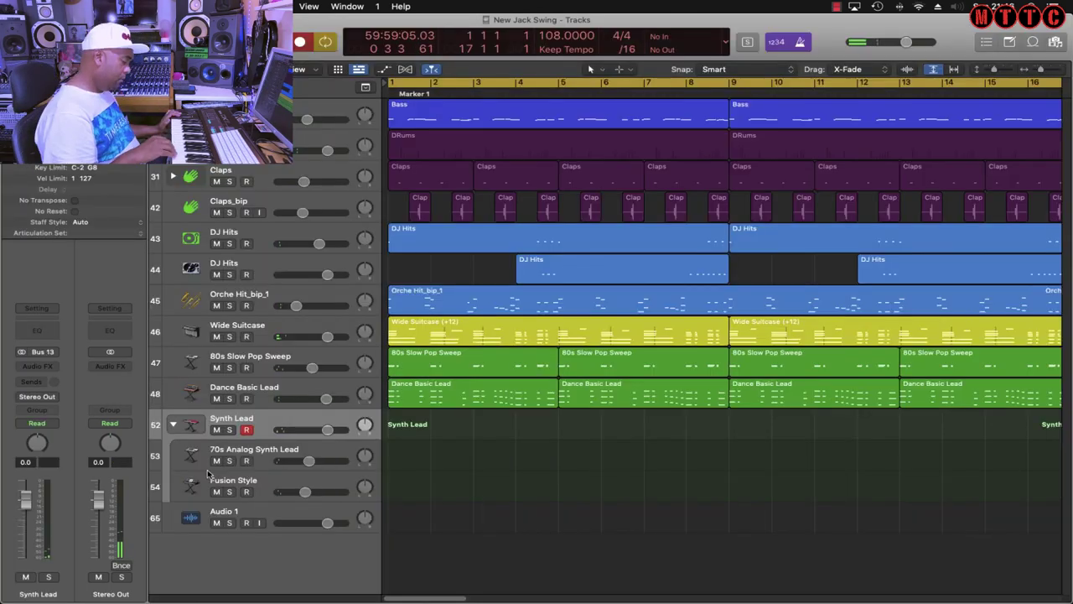
- Record a lead melody on the Synth Lead stack through the end of bar 8
{"action": "key", "text": "r"}
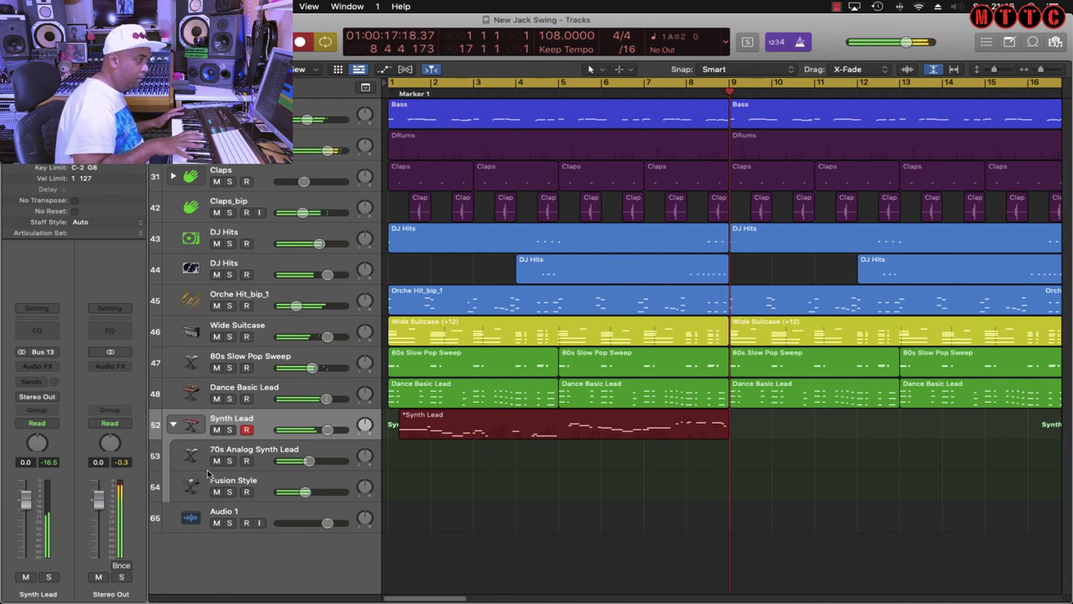
{"action": "key", "text": "space"}
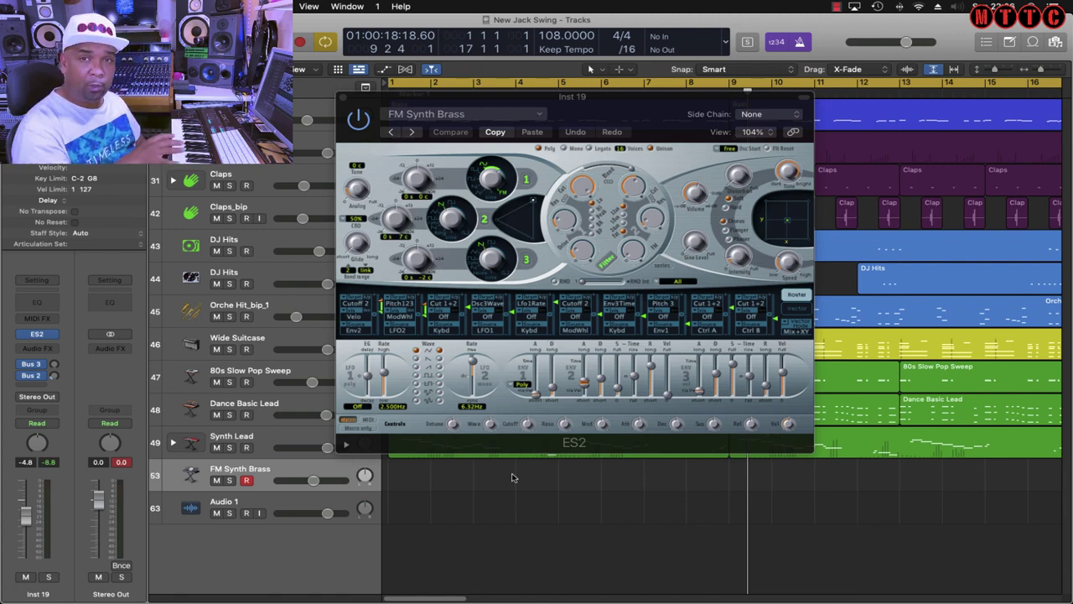
- Record a brass part on the FM Synth Brass track from about bar 3 to bar 9
{"action": "key", "text": "r"}
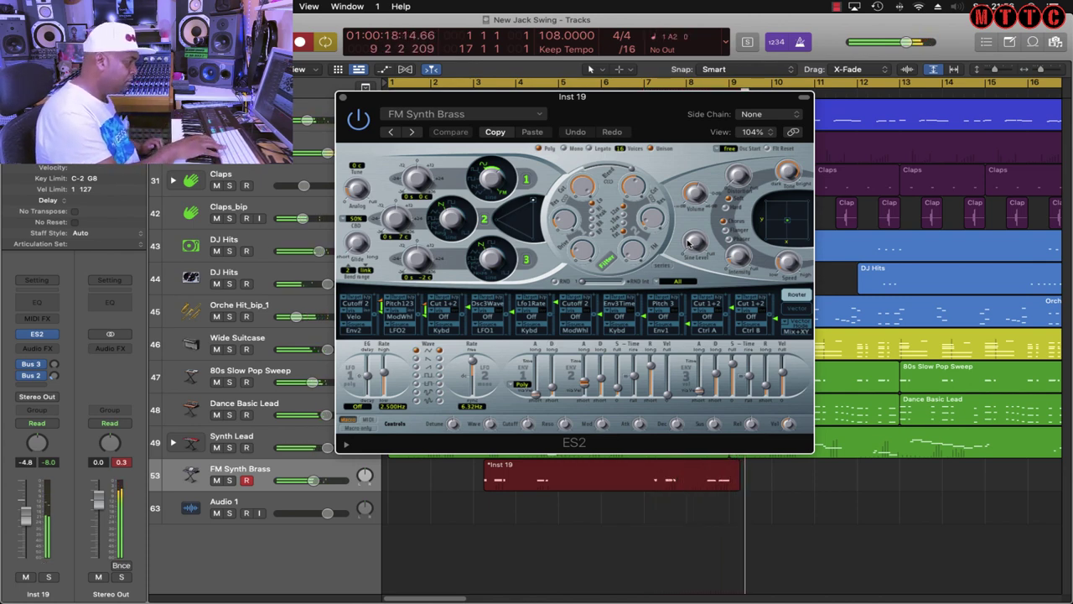
{"action": "key", "text": "space"}
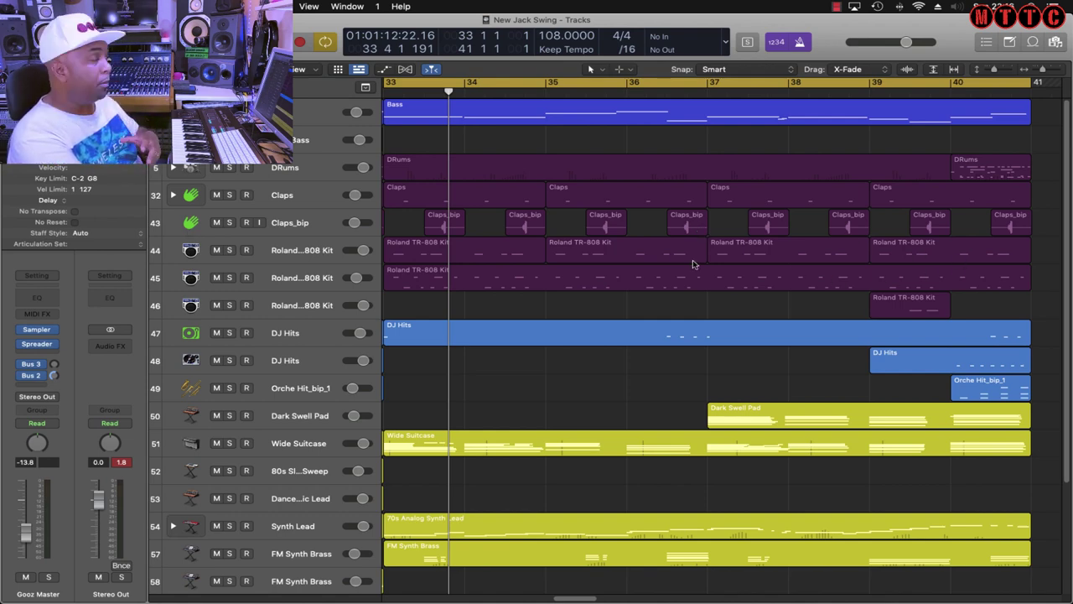
- Select the Roland TR-808 Kit track 44 and play back the section that starts at bar 33
{"action": "left_click", "coordinate": [316, 252]}
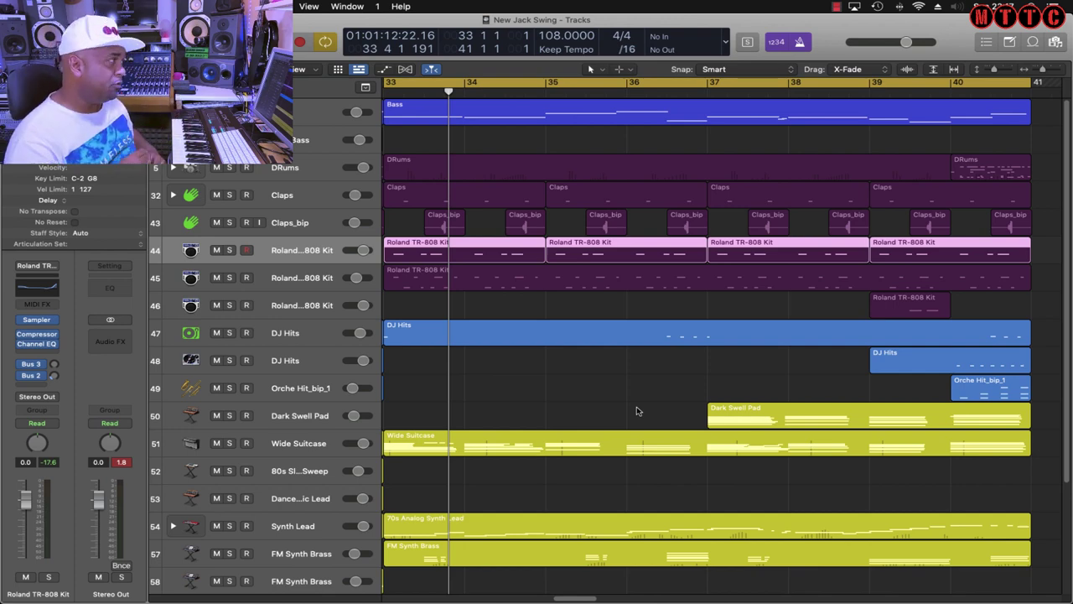
{"action": "key", "text": "space"}
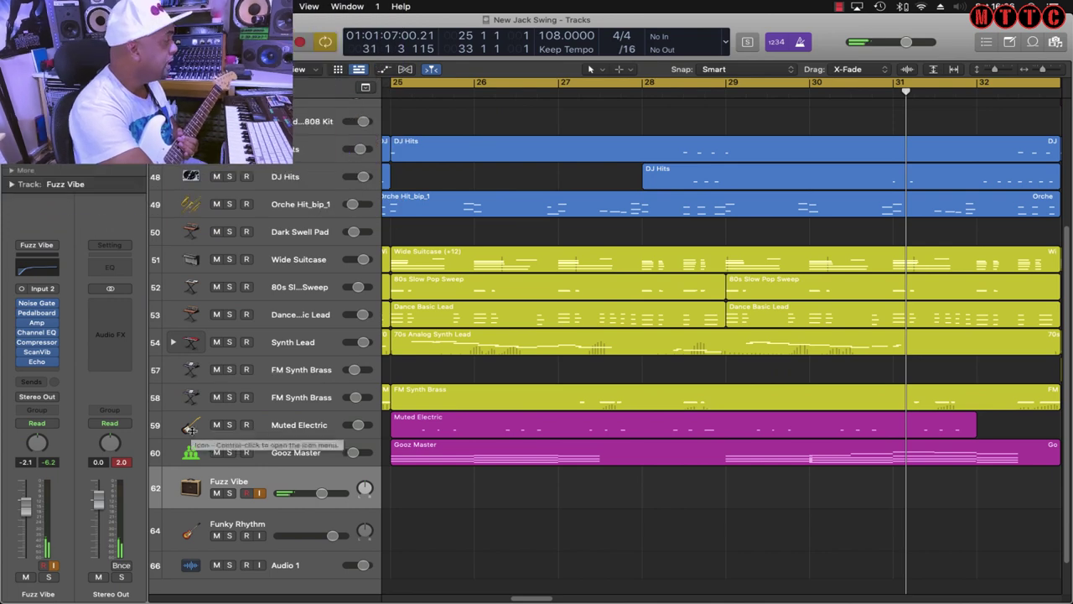
- Show the Library and open the guitar amp plug-in on the Funky Rhythm track to view its settings
{"action": "key", "text": "y"}
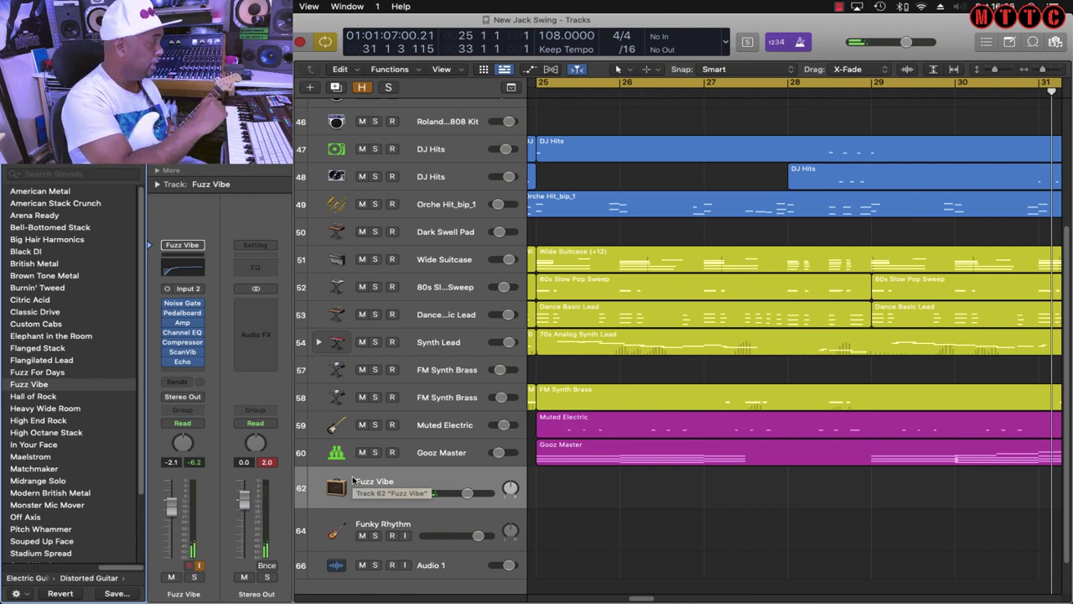
{"action": "left_click", "coordinate": [384, 526]}
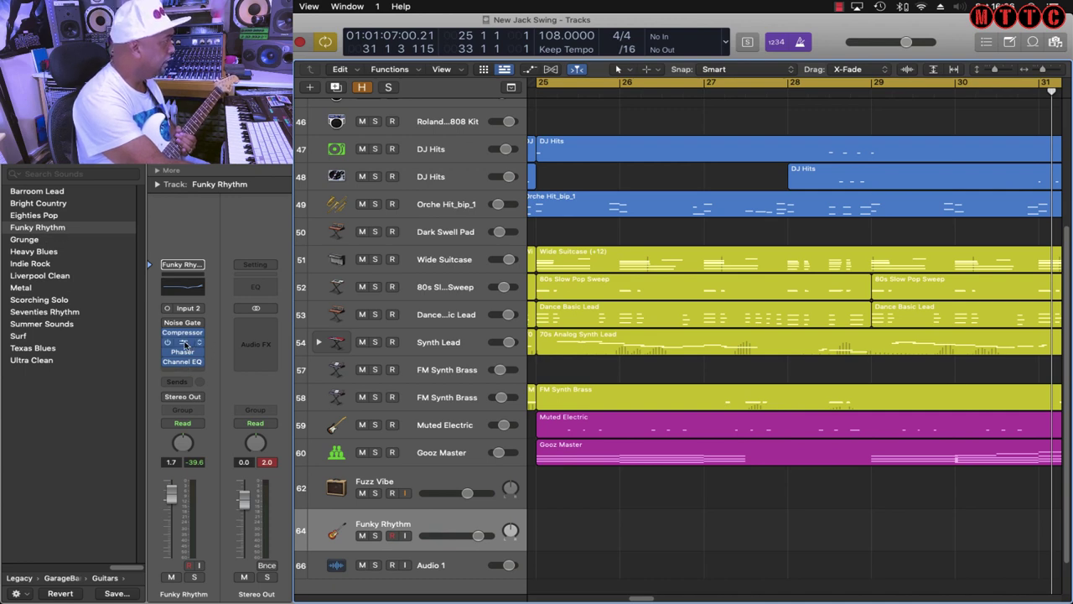
{"action": "left_click", "coordinate": [183, 345]}
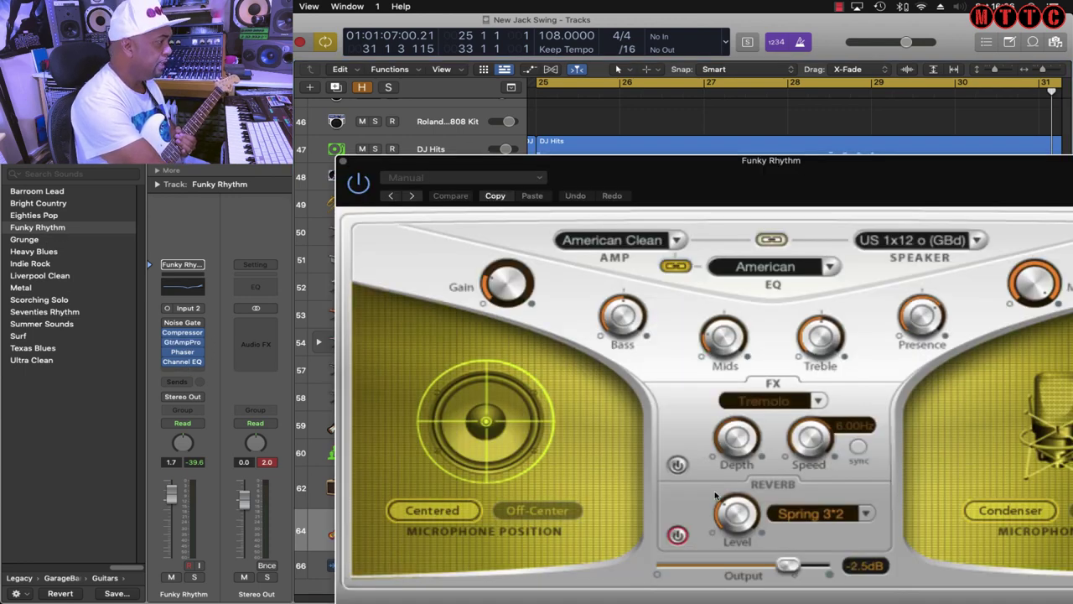